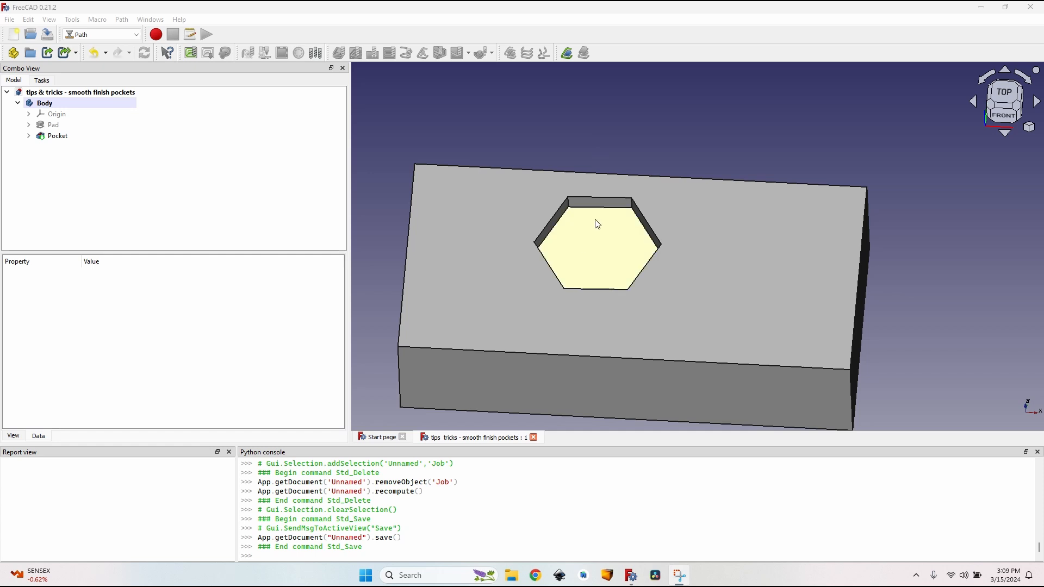
Create a machining job for the Body using the "job template - 6 mm hardwood" template and accept its default setup
click(190, 53)
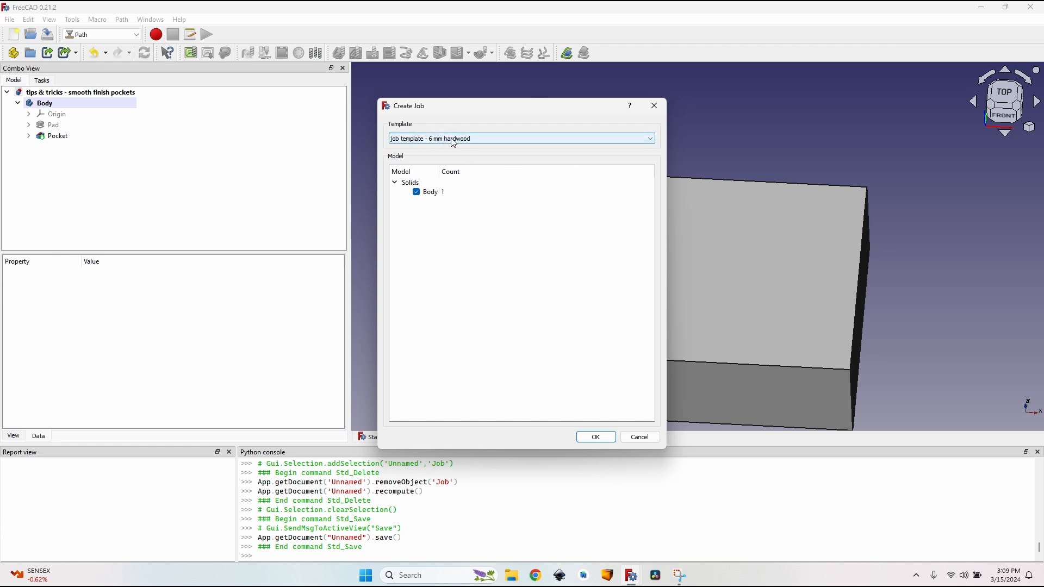
click(597, 438)
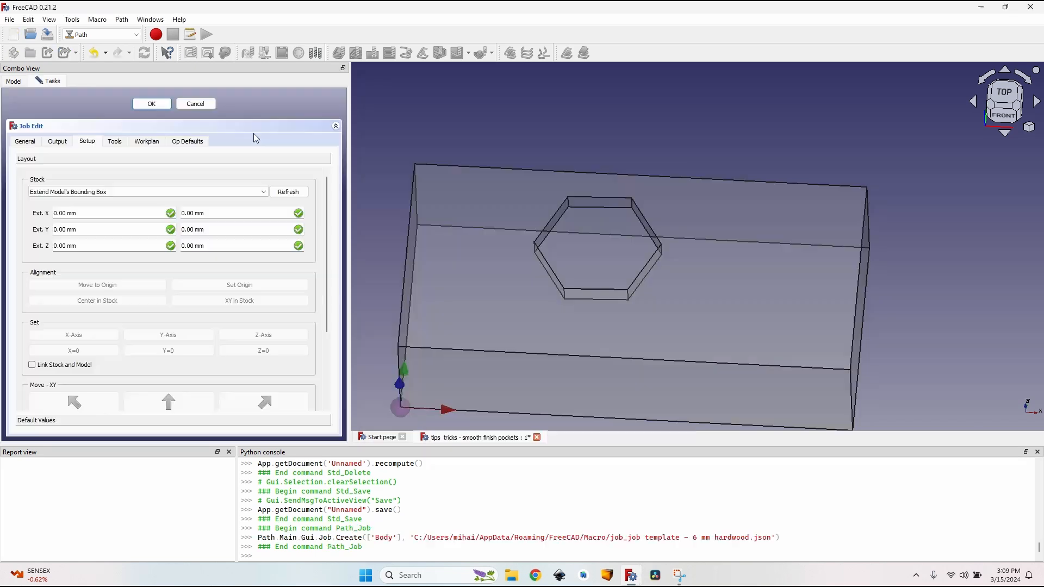
click(152, 103)
click(19, 147)
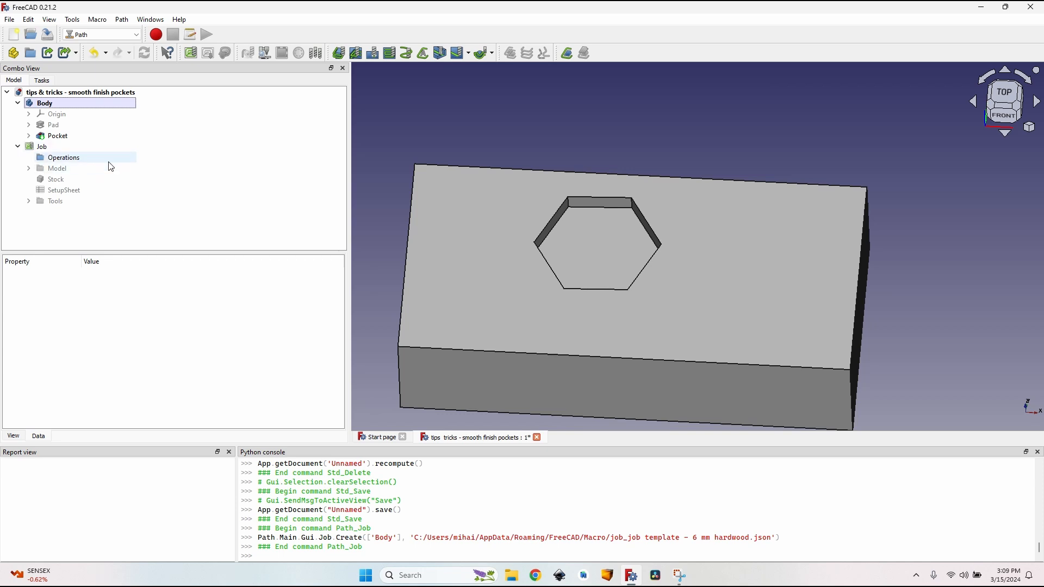
click(72, 149)
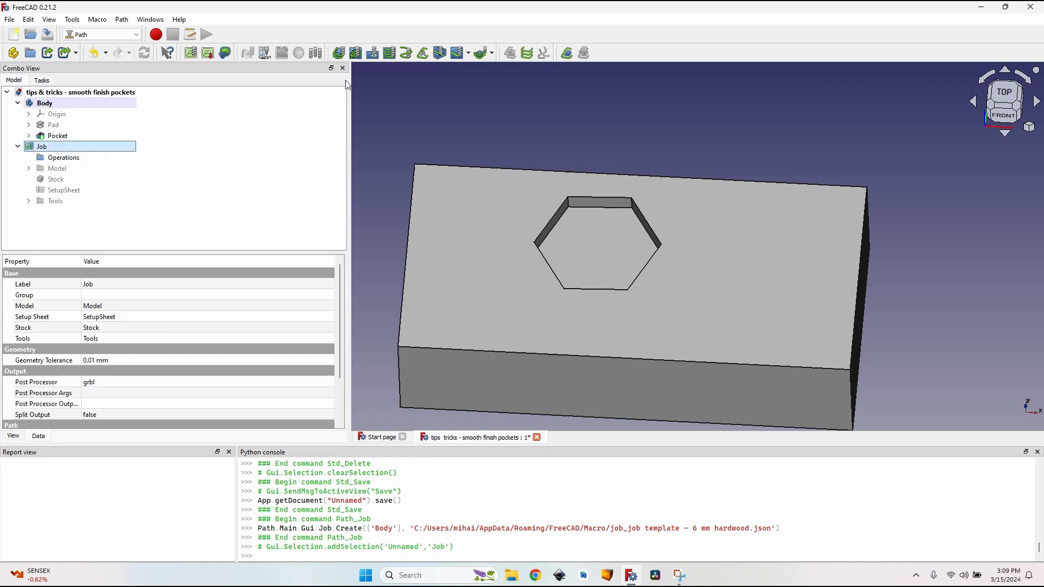
Add a Pocket Shape operation on the hexagonal pocket's floor with the Offset pattern and a 50 percent step over
click(604, 260)
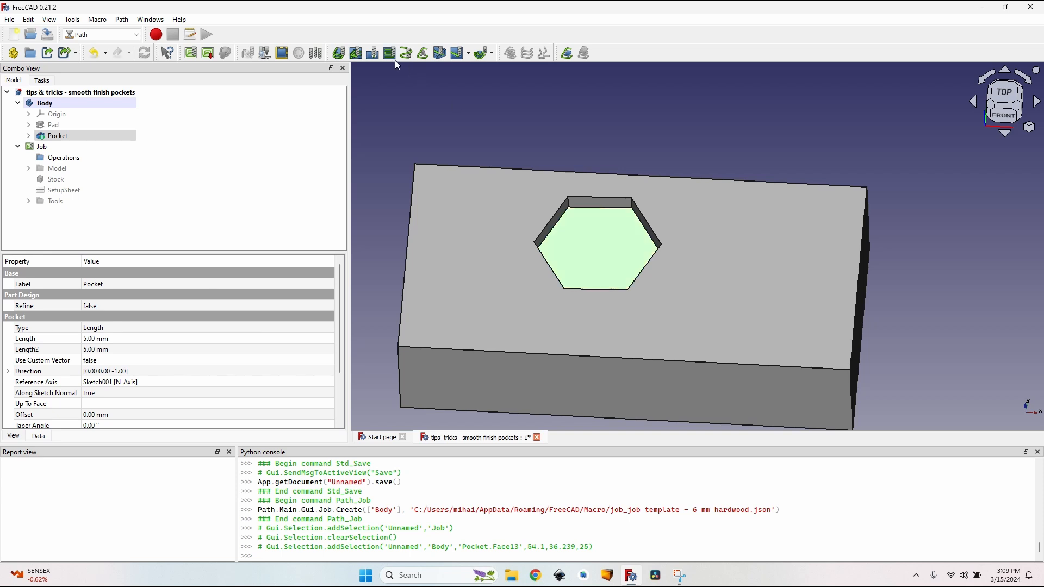
click(356, 53)
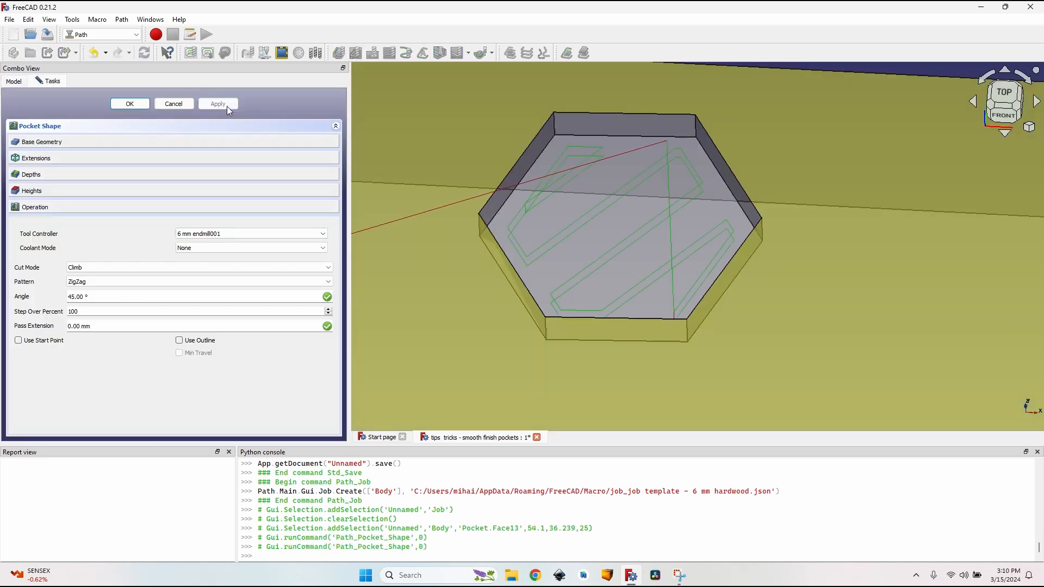
click(114, 282)
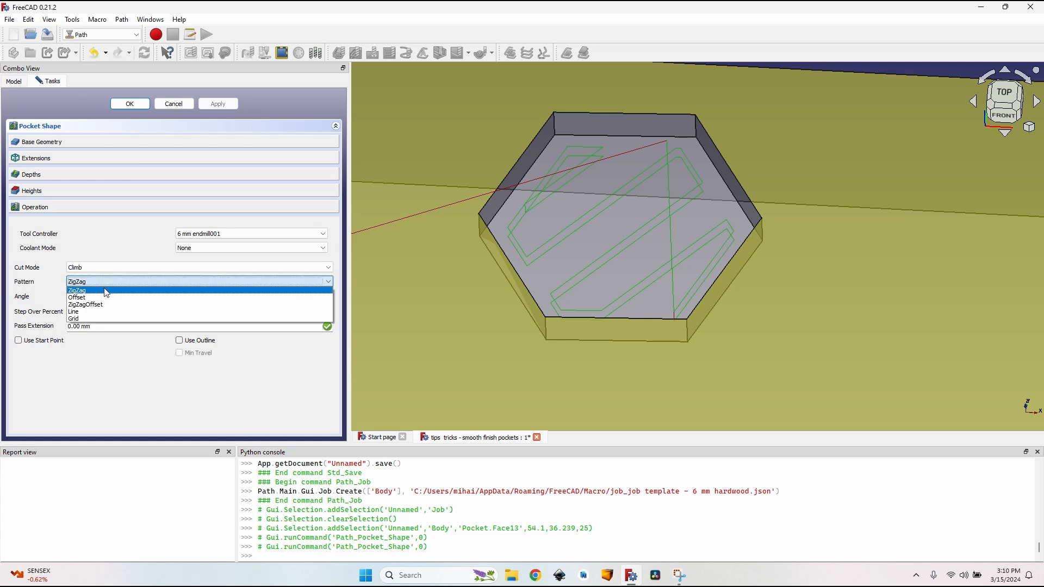
click(112, 298)
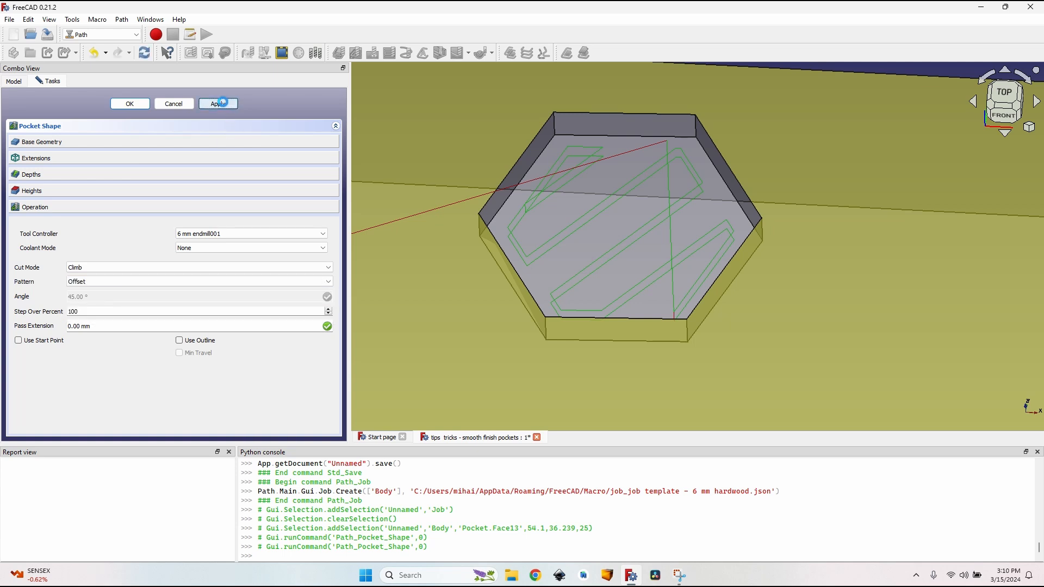
double_click(97, 309)
text(50)
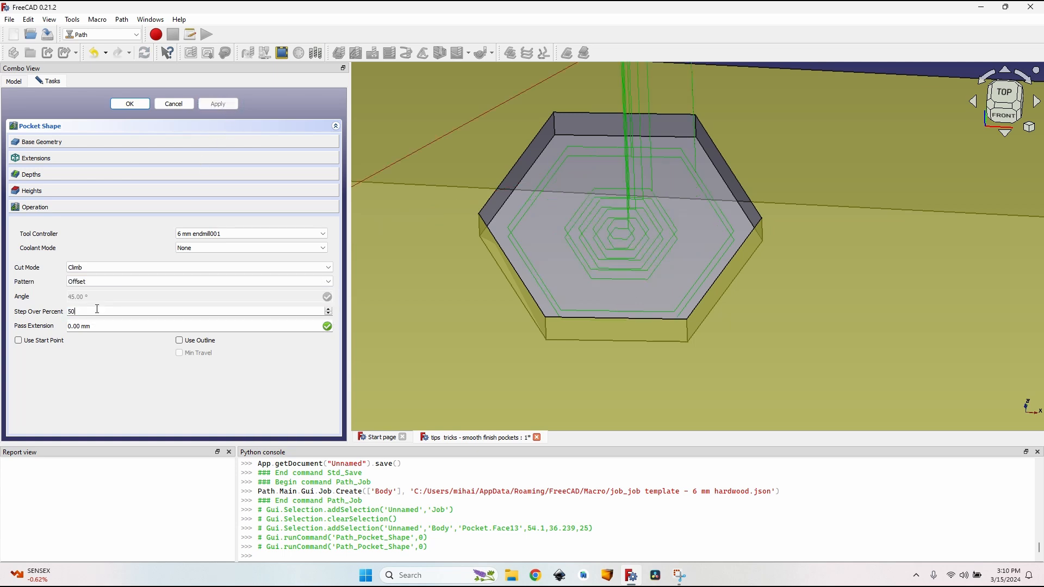
click(229, 104)
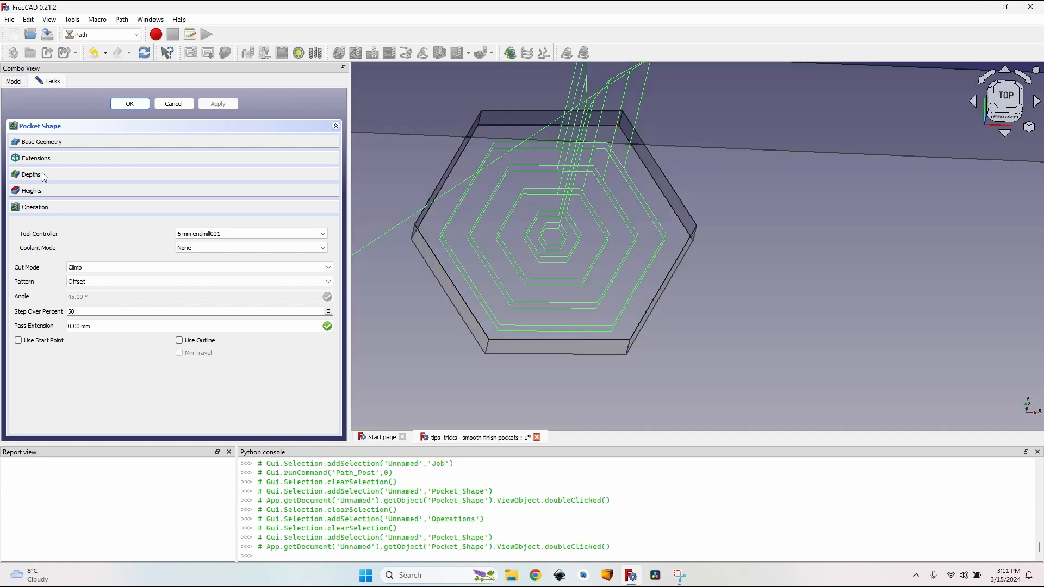
Set the Pocket Shape operation's finish step down to 0.1 mm and accept the operation
click(44, 175)
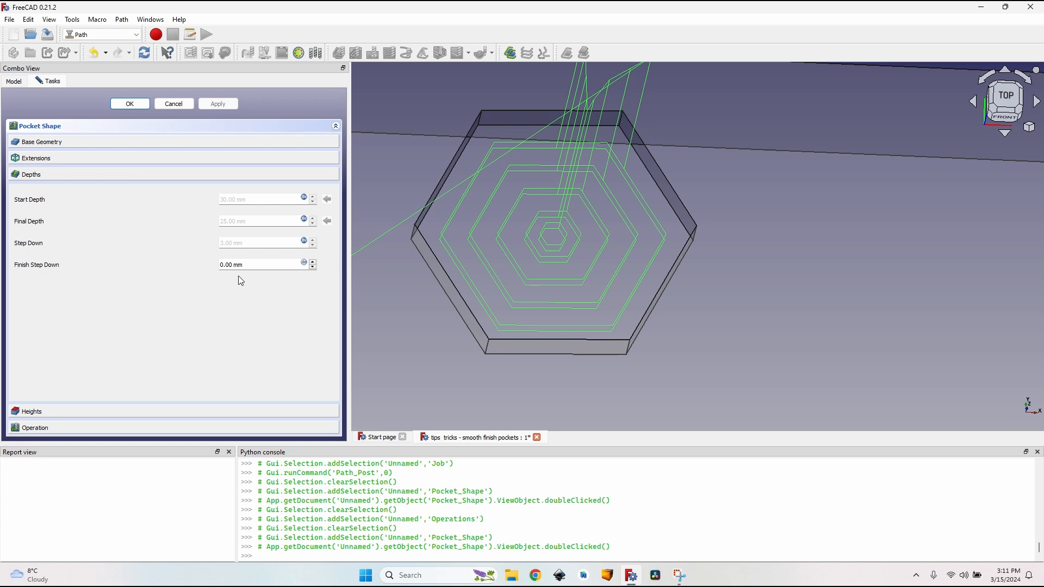
drag(230, 266, 225, 265)
text(1)
scroll(457, 294, up, 5)
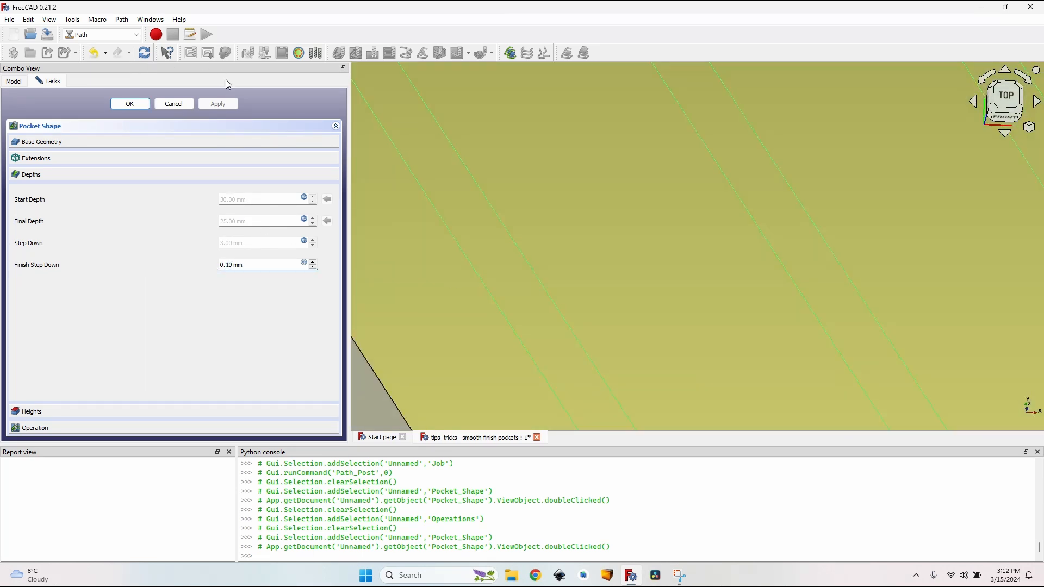
click(217, 104)
click(131, 104)
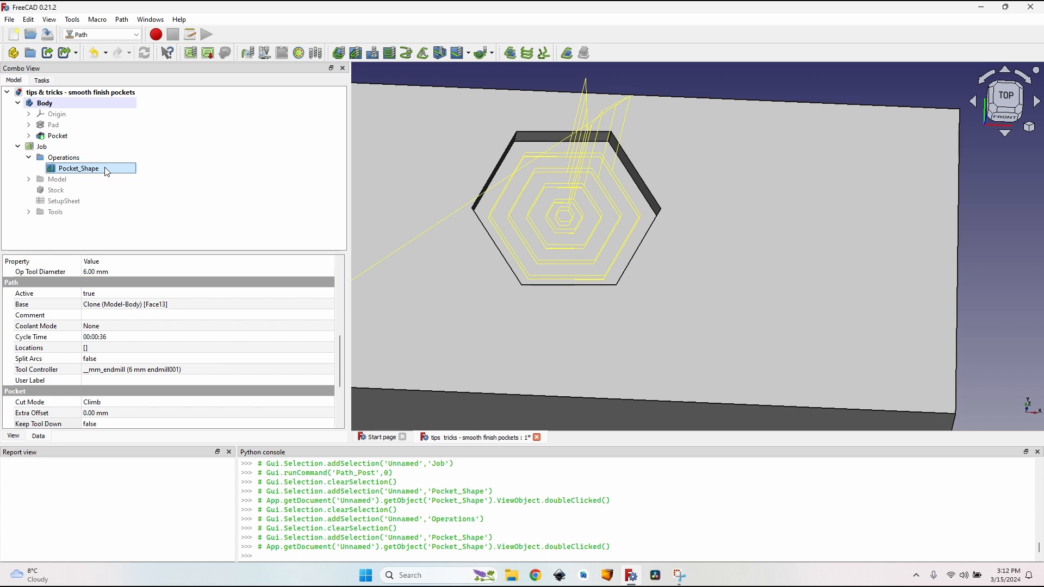
Reopen the Pocket_Shape operation and set its pass extension to 0.10 mm
double_click(107, 169)
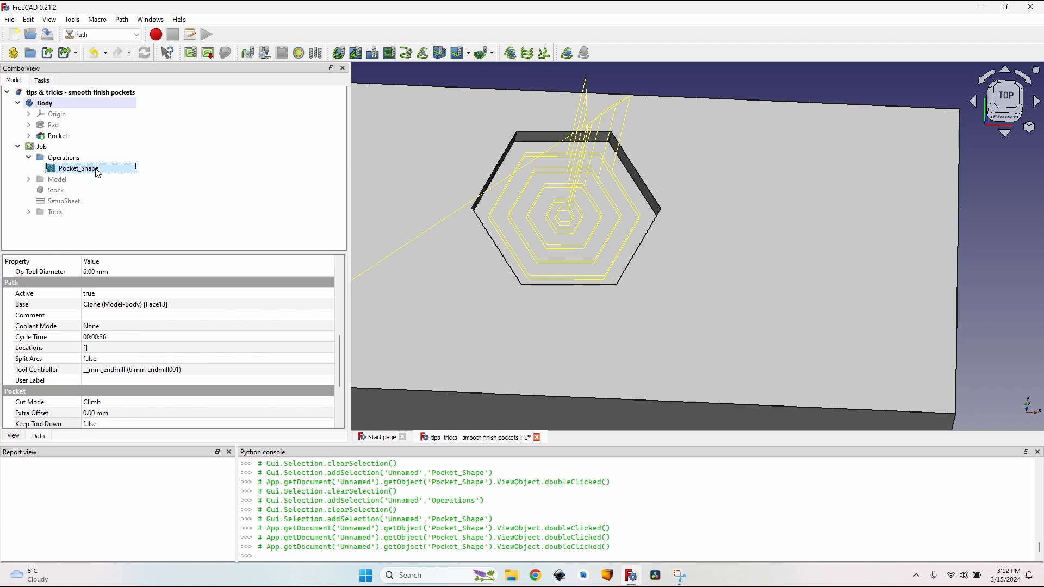
double_click(97, 173)
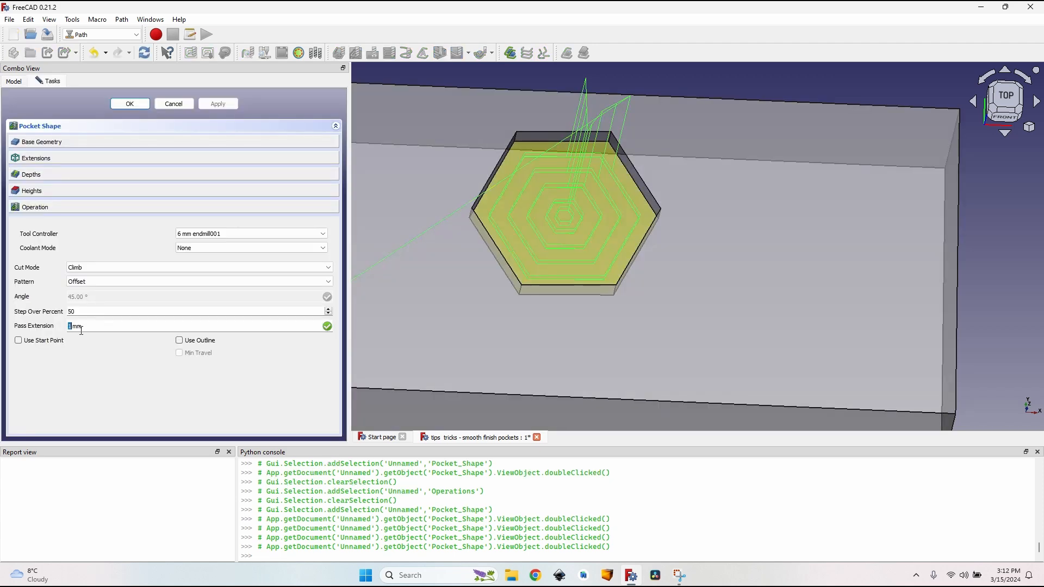
scroll(510, 205, up, 4)
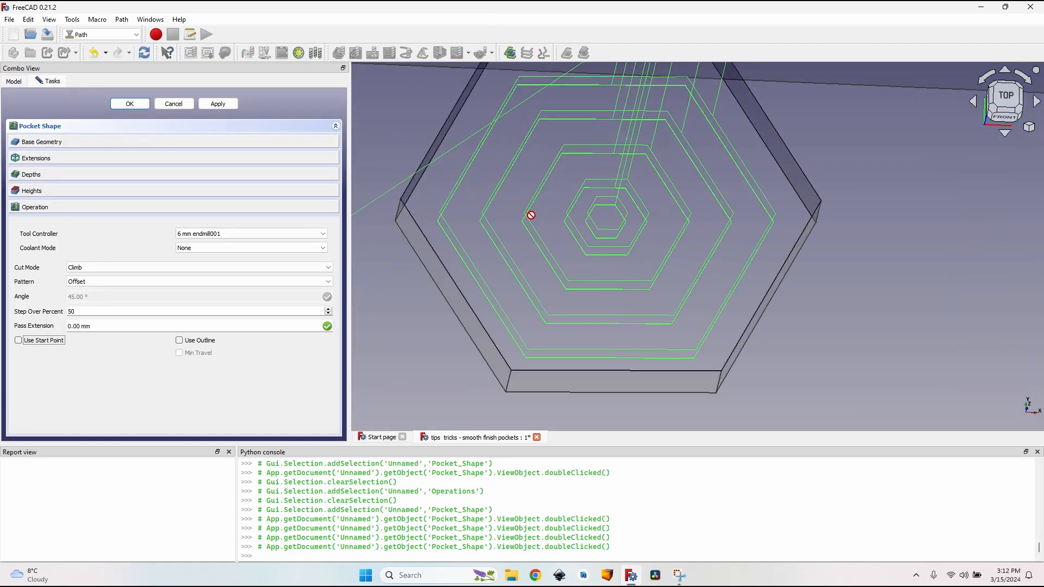
click(77, 326)
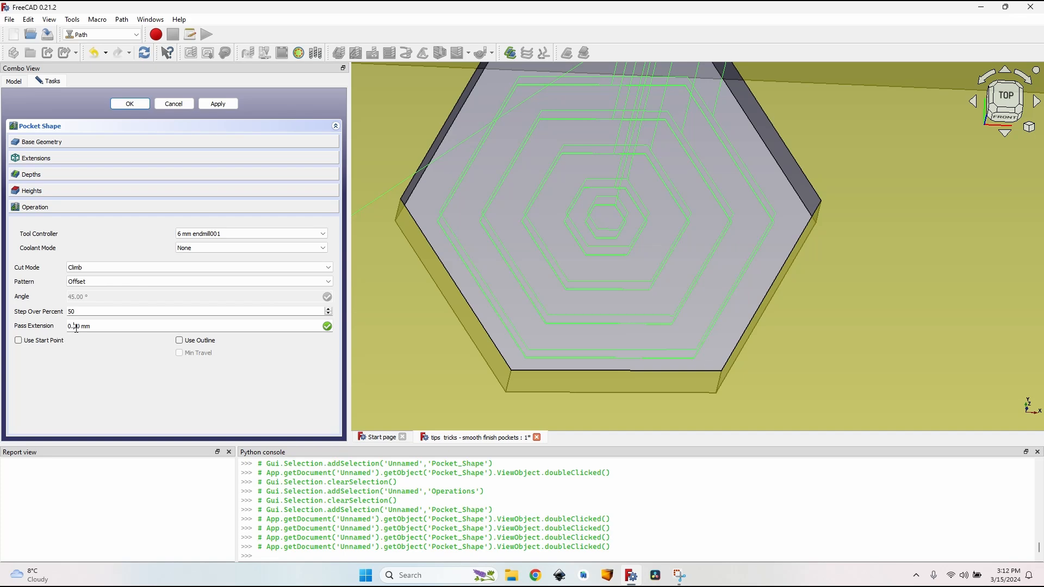
key(BackSpace)
text(1)
click(218, 105)
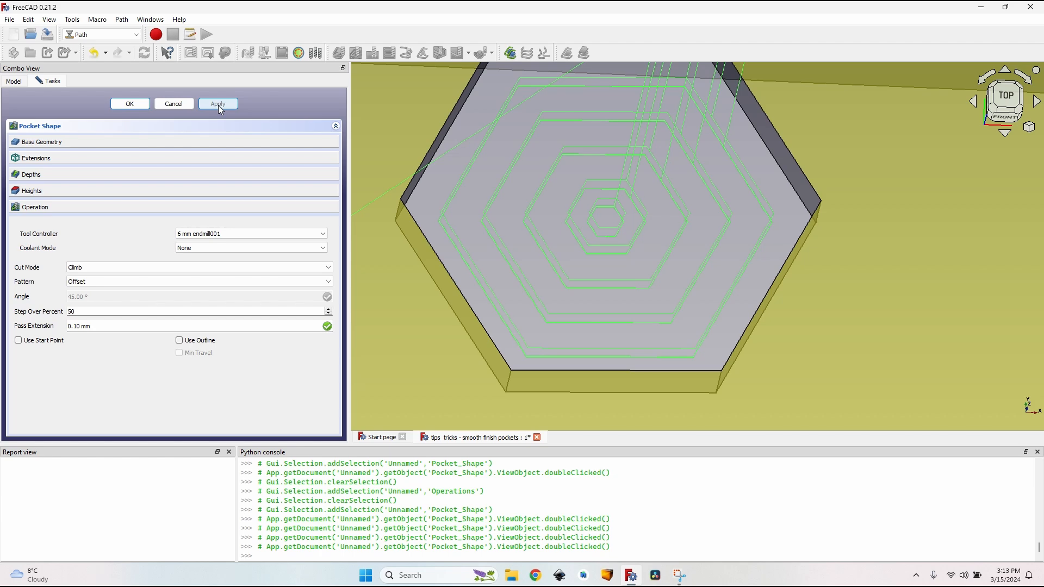
click(130, 104)
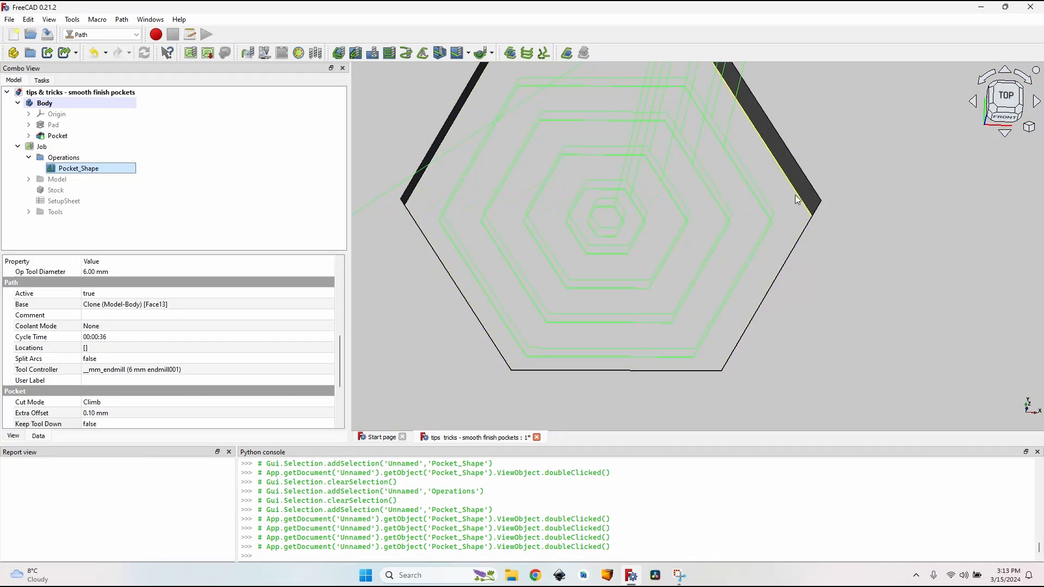
Hide the Pocket_Shape toolpath and add a Profile operation on the hexagonal pocket's floor
click(79, 172)
key(space)
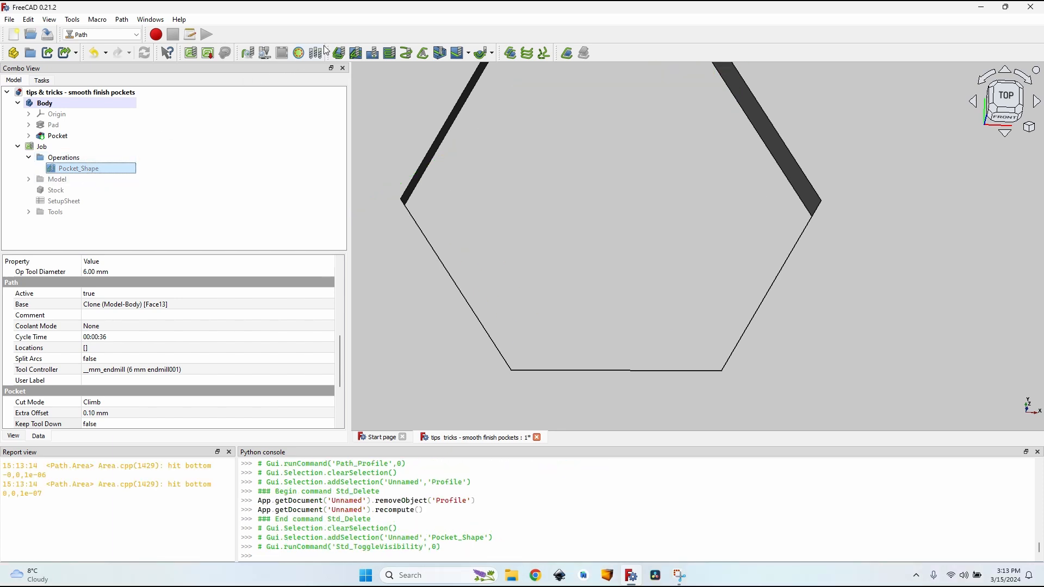
click(583, 240)
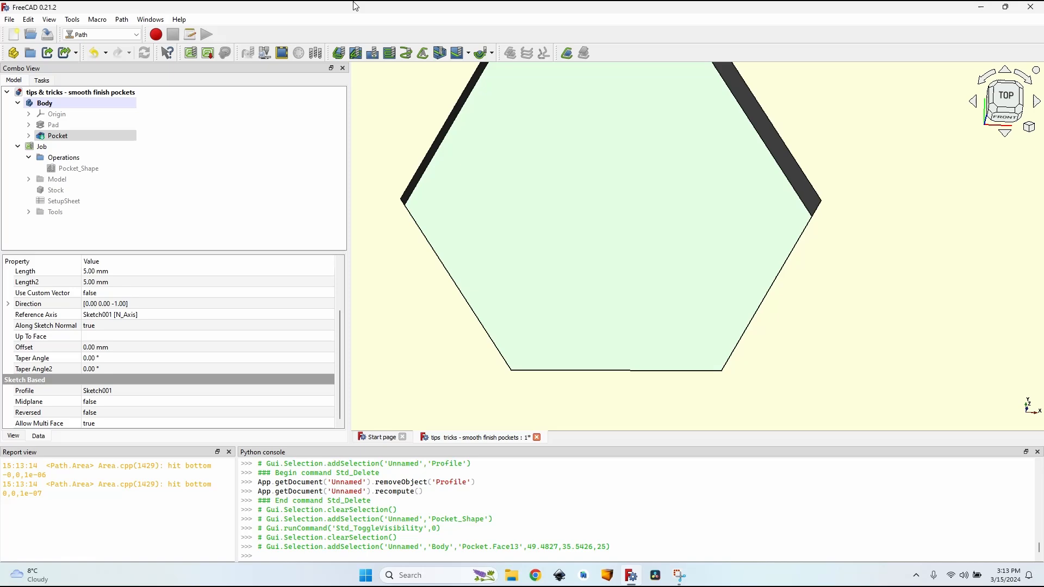
click(339, 52)
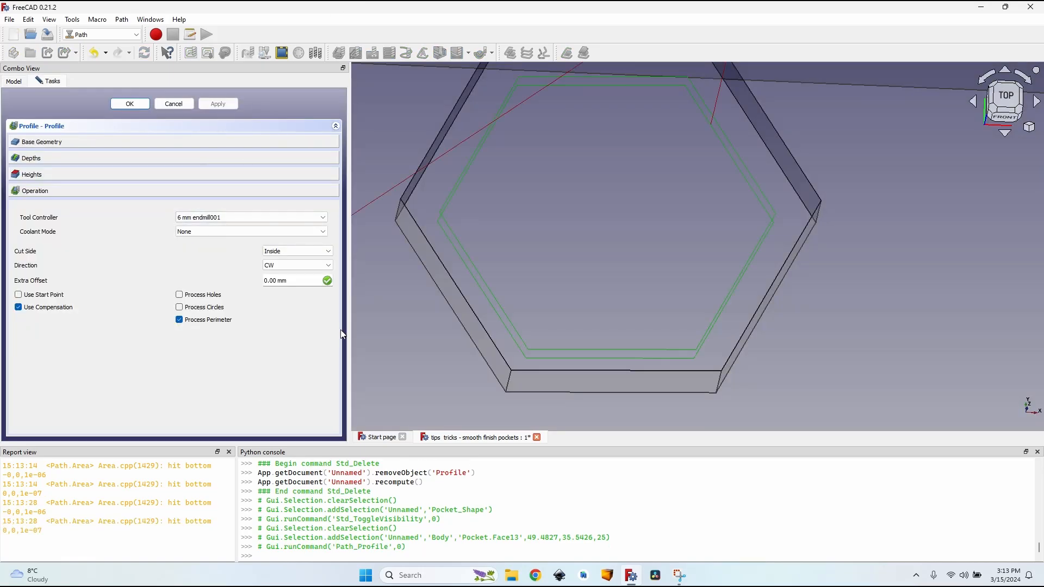
scroll(580, 282, up, 3)
middle_drag(580, 283, 560, 168)
Replace the Profile operation's step down formula with 25 mm and recalculate the toolpath
click(50, 158)
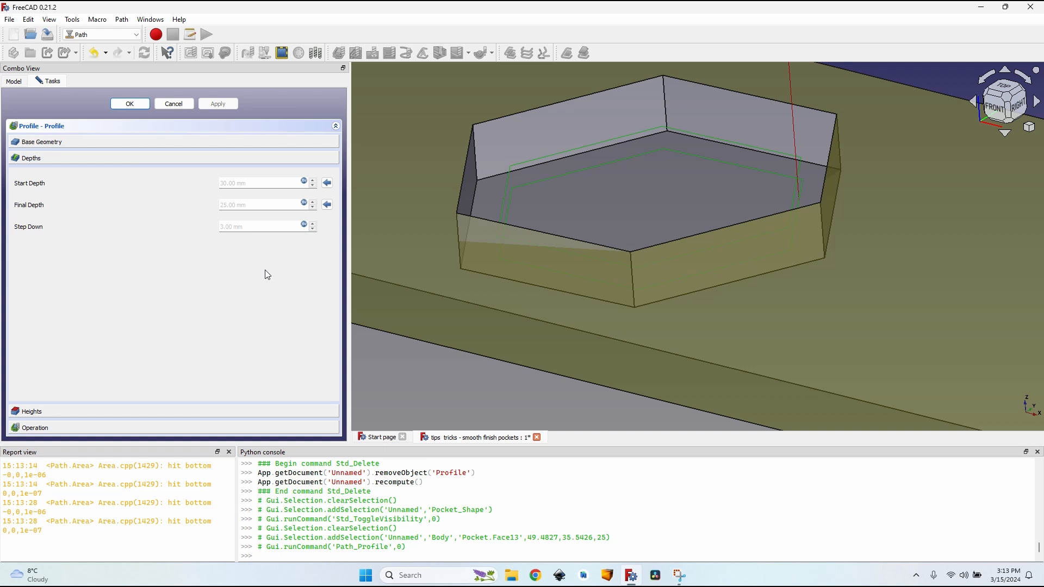
click(304, 226)
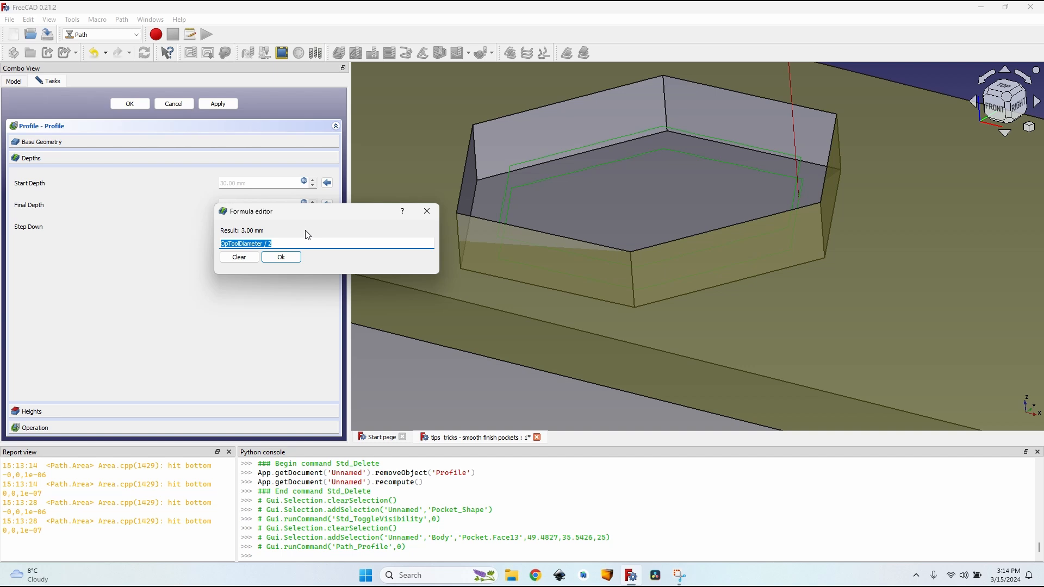
text(25)
click(281, 256)
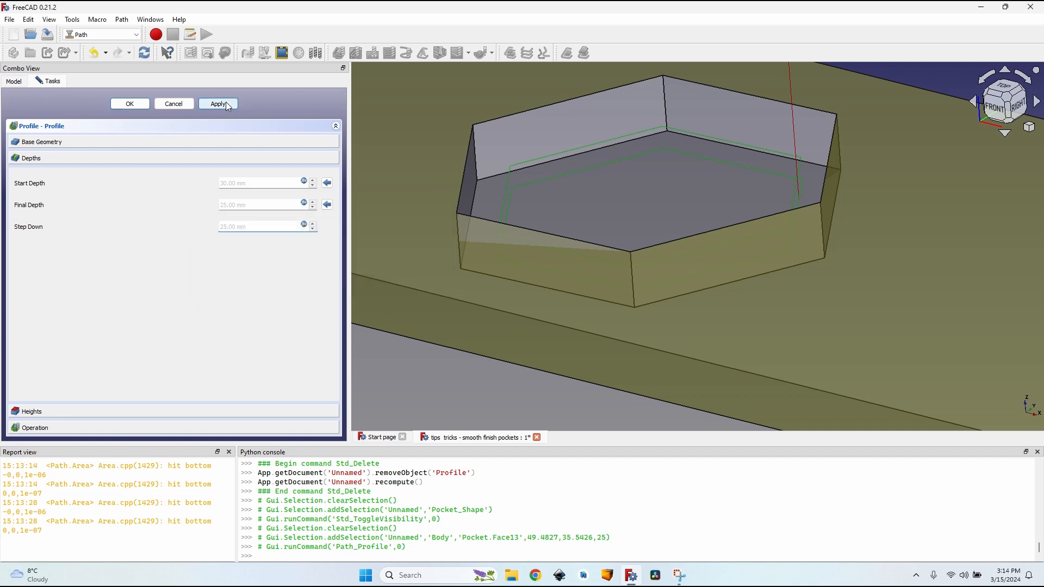
click(226, 103)
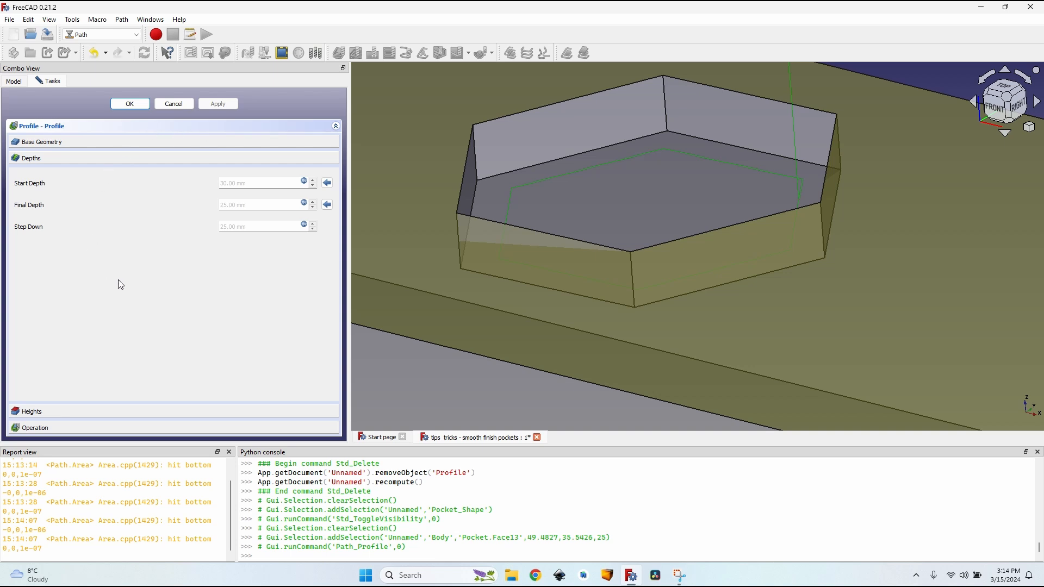
Set the Profile operation's cutting direction to CCW and apply the change
click(97, 428)
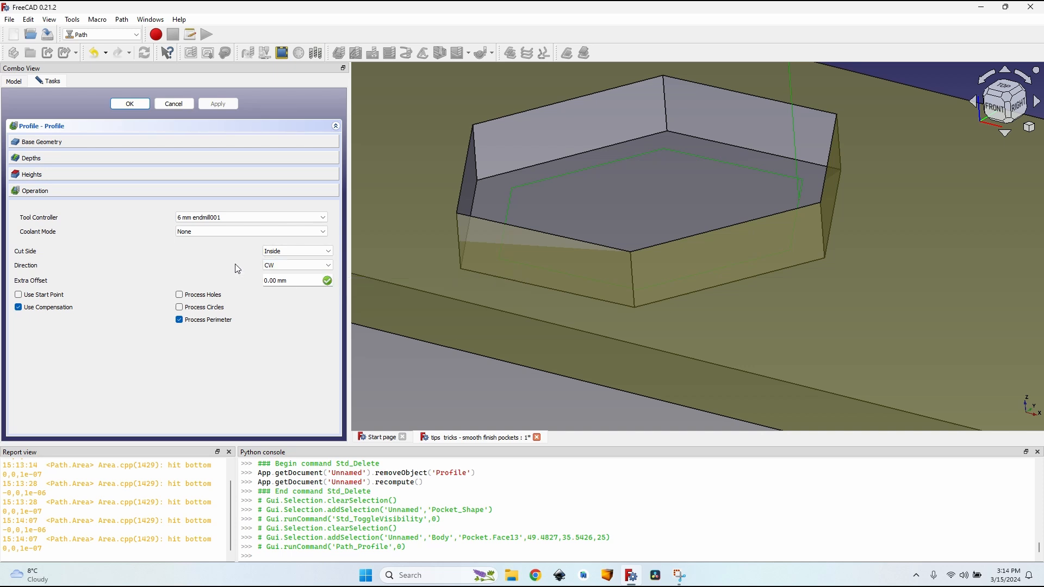
click(283, 266)
click(286, 280)
click(215, 102)
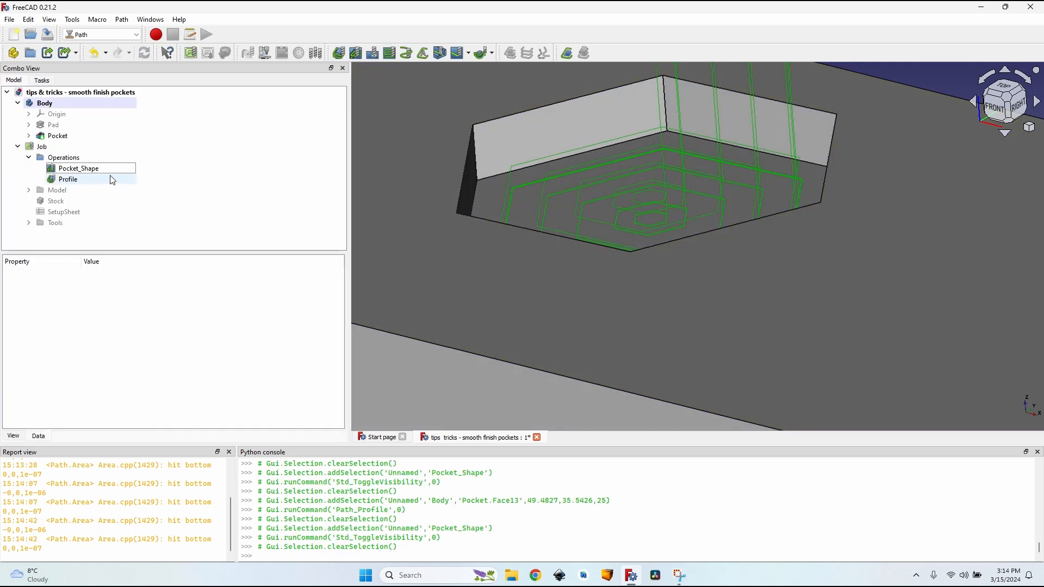
Review the Pocket_Shape operation's settings and examine the combined pocket and profile toolpaths in the hexagonal pocket
click(103, 170)
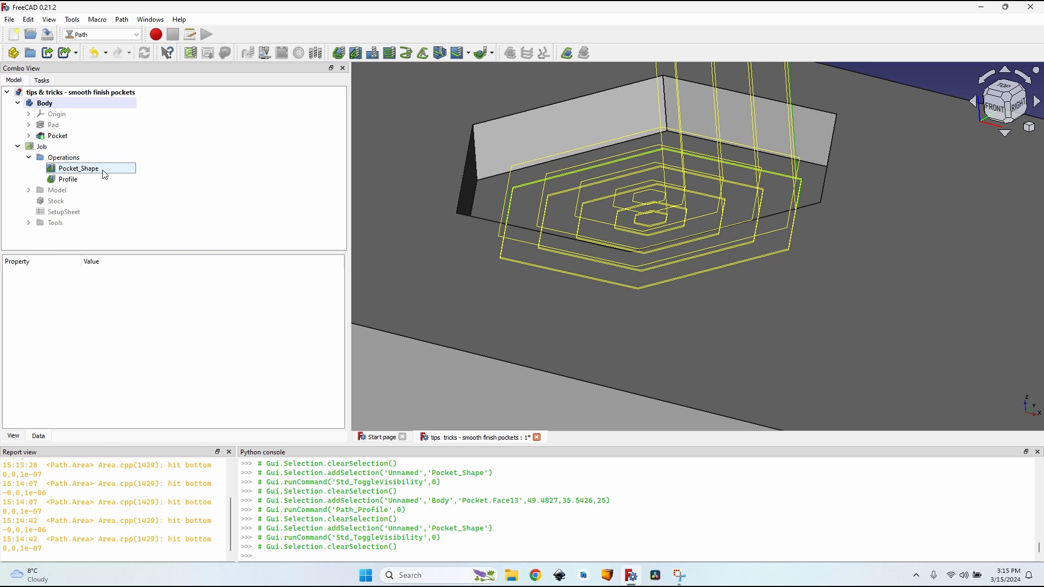
double_click(104, 171)
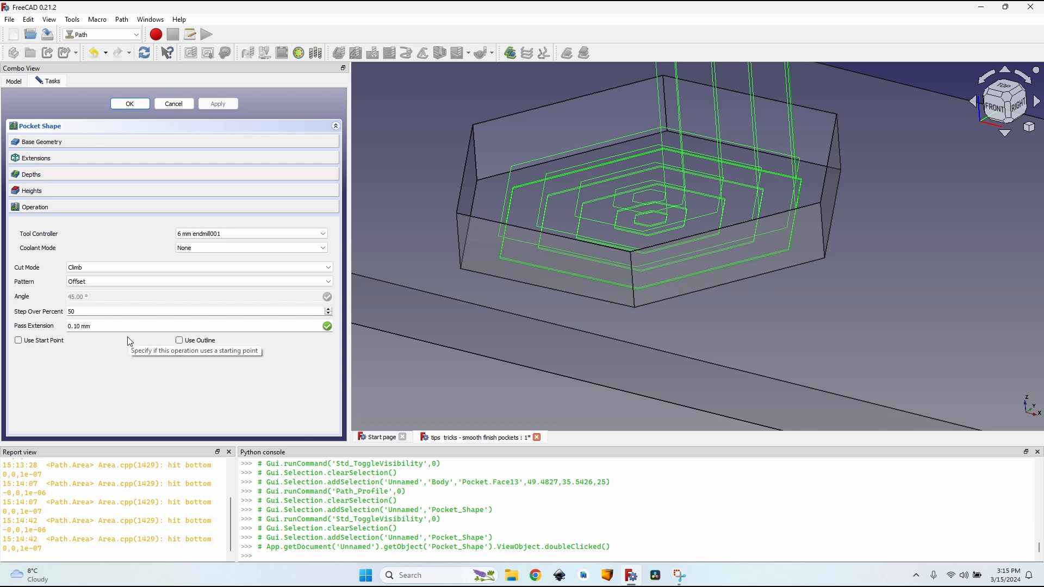
click(130, 104)
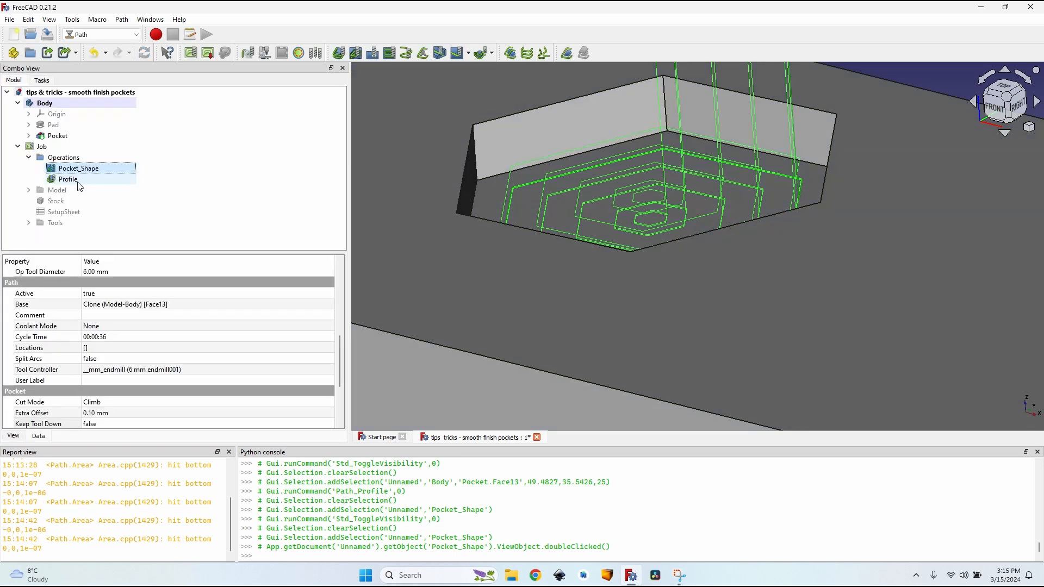
click(94, 181)
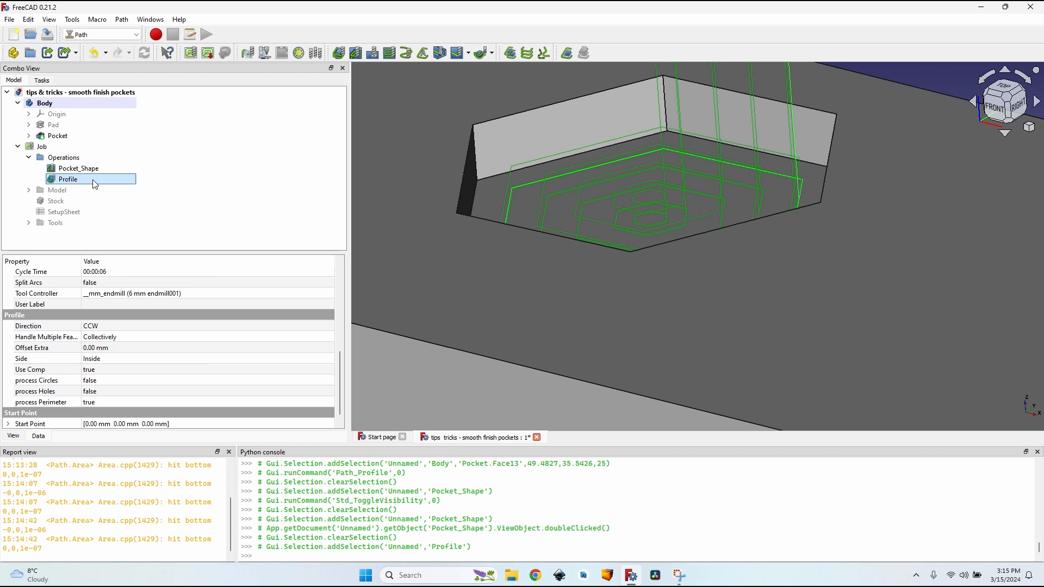
click(65, 146)
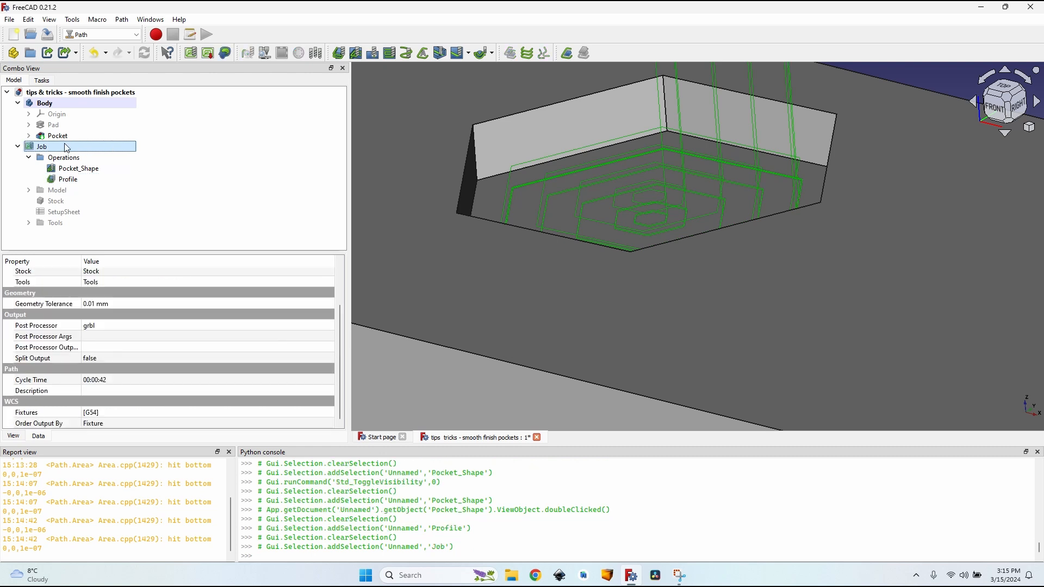
scroll(561, 245, down, 9)
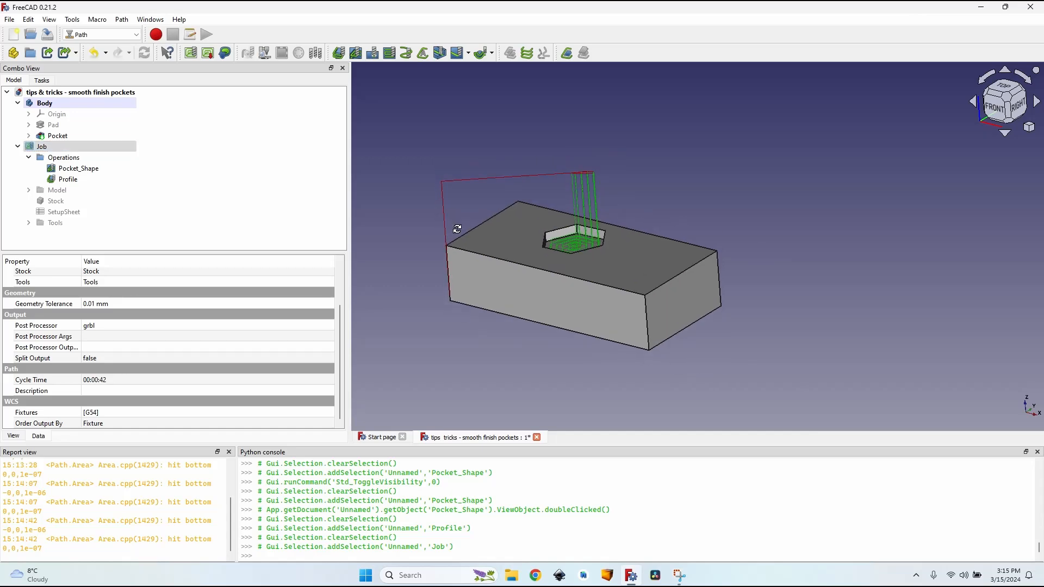
middle_drag(455, 227, 513, 220)
scroll(554, 128, up, 4)
middle_drag(601, 125, 630, 135)
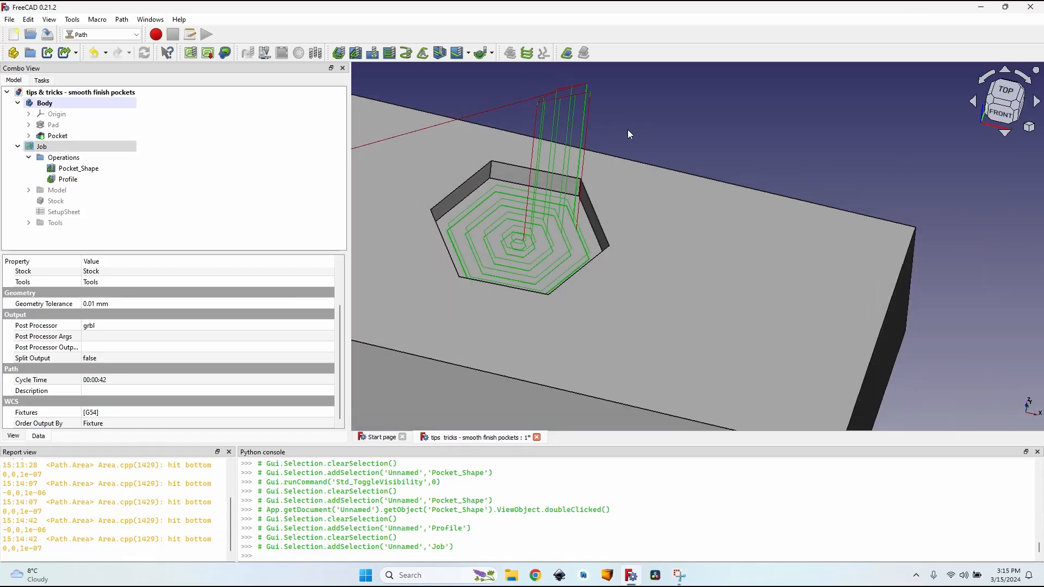